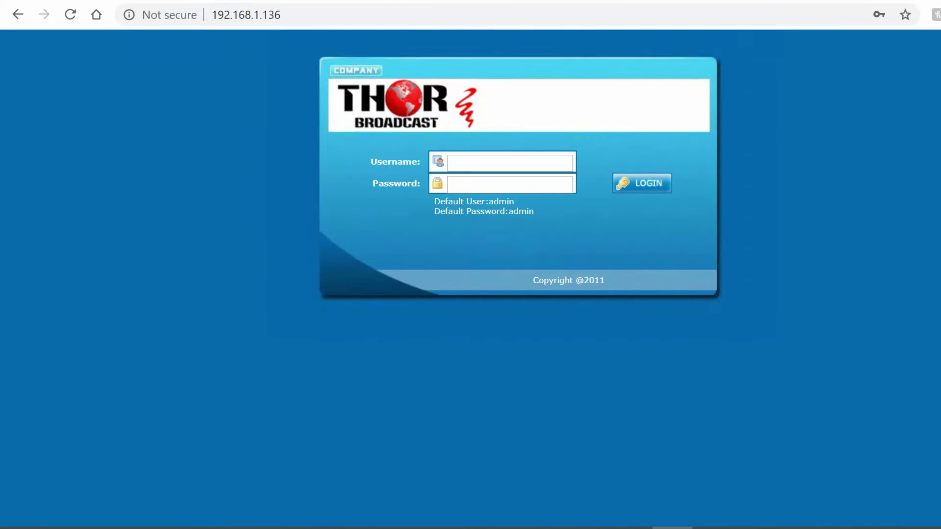
- Log in with the admin username and password, then open the Input 1 EN20 encoder configuration
click(492, 161)
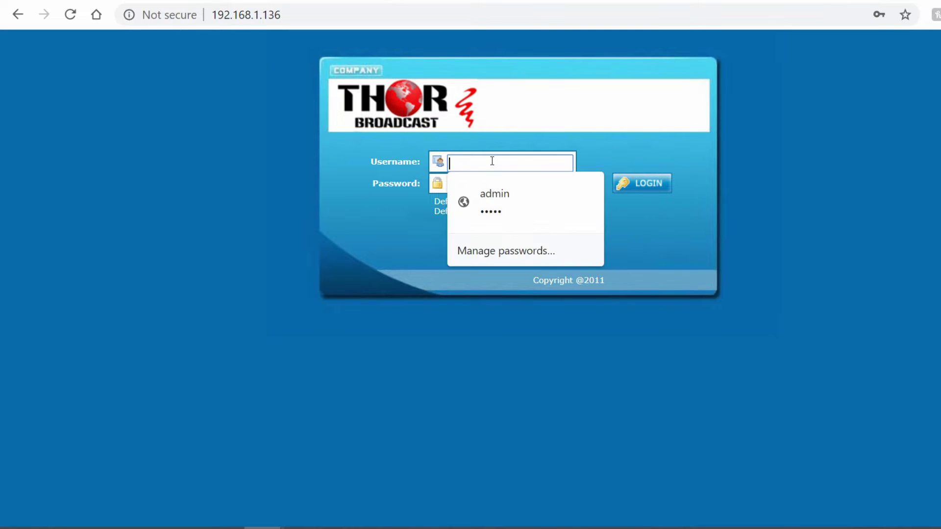
text(admin)
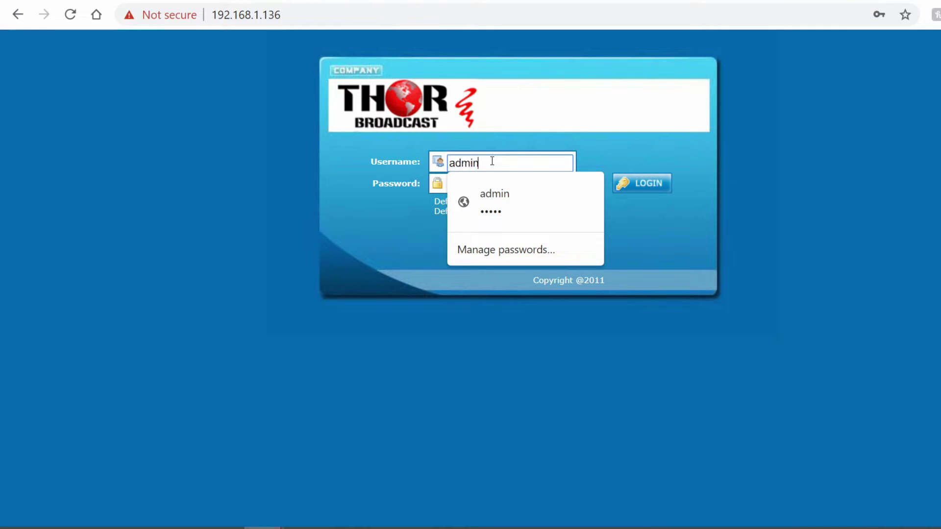
key(Tab)
text(adm)
key(Return)
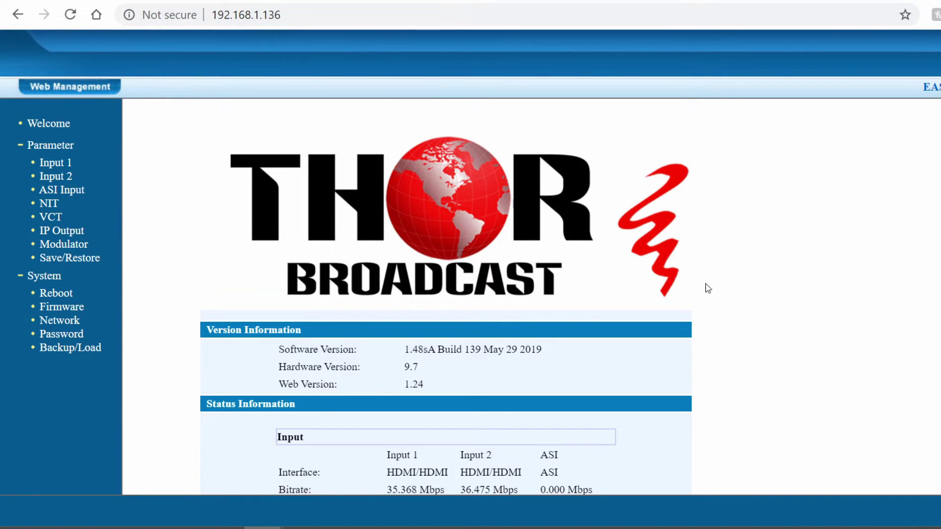
scroll(381, 279, down, 4)
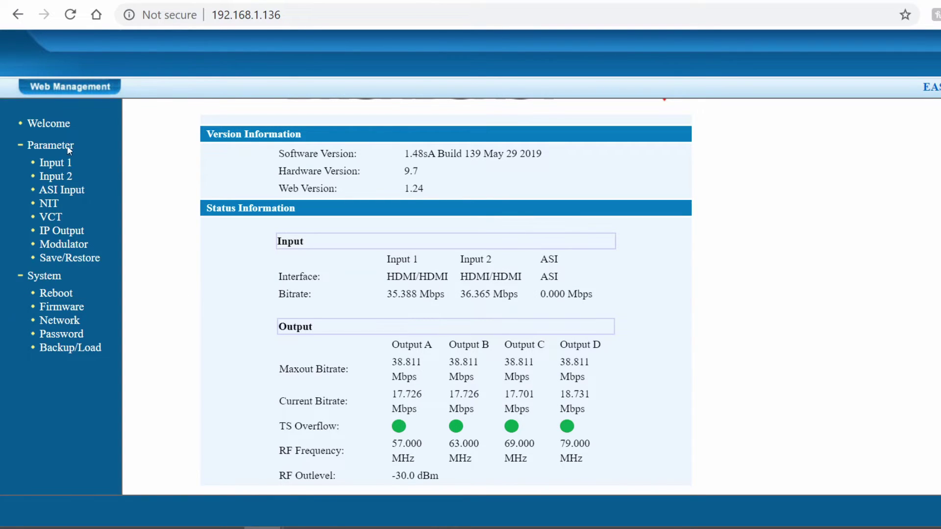
click(55, 162)
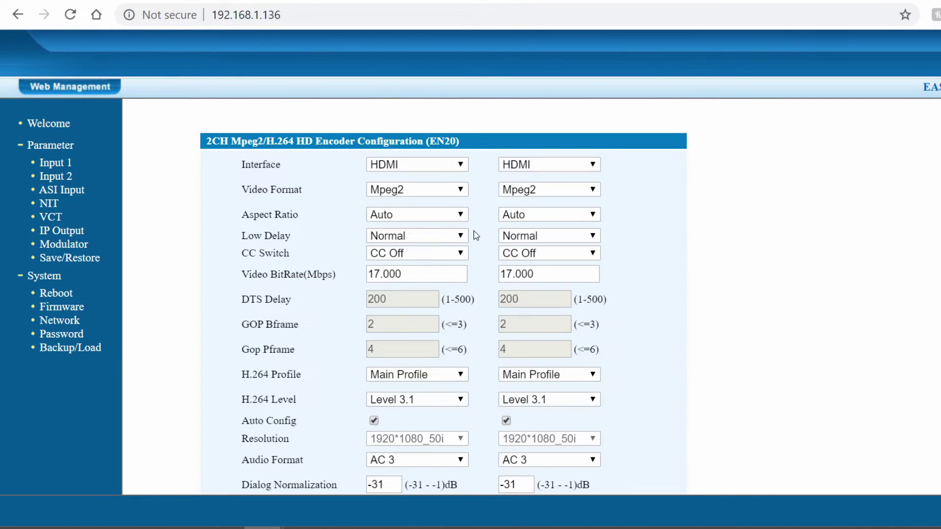
click(444, 170)
click(445, 169)
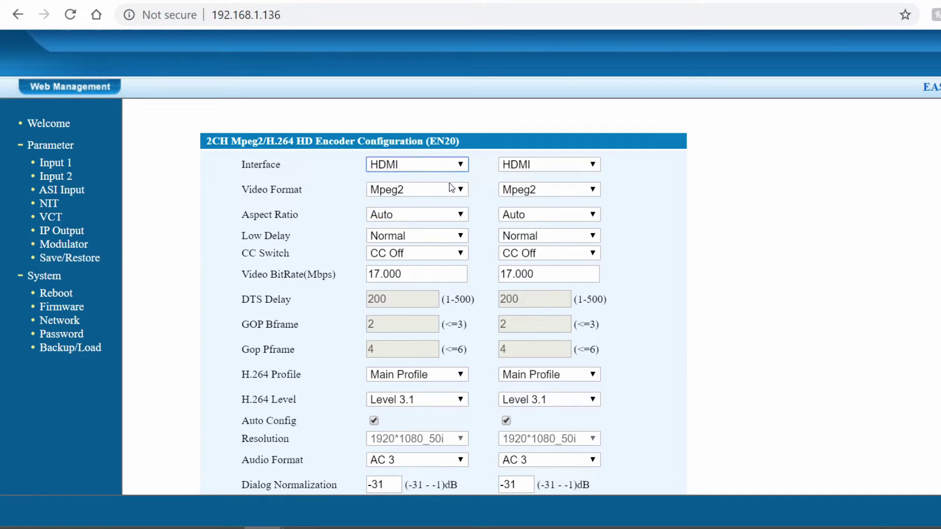
click(451, 189)
click(451, 189)
click(452, 189)
click(451, 190)
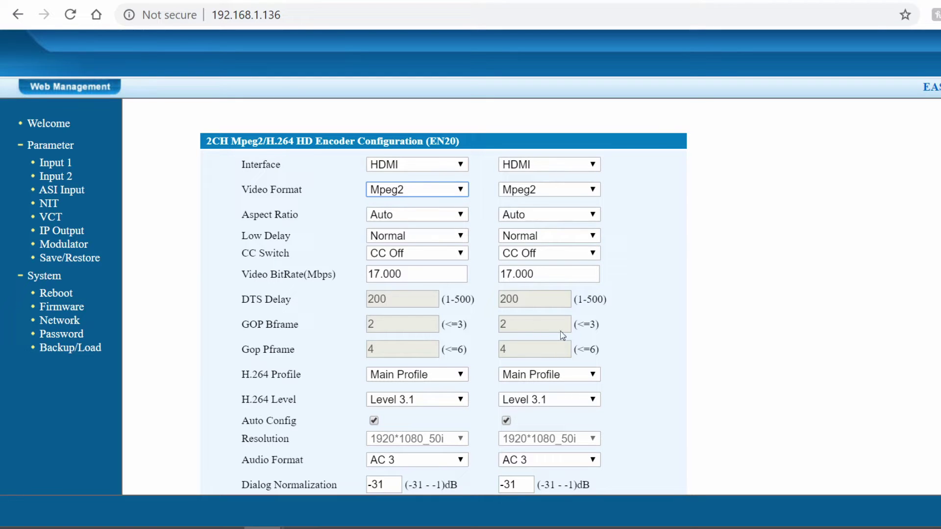
scroll(669, 338, down, 8)
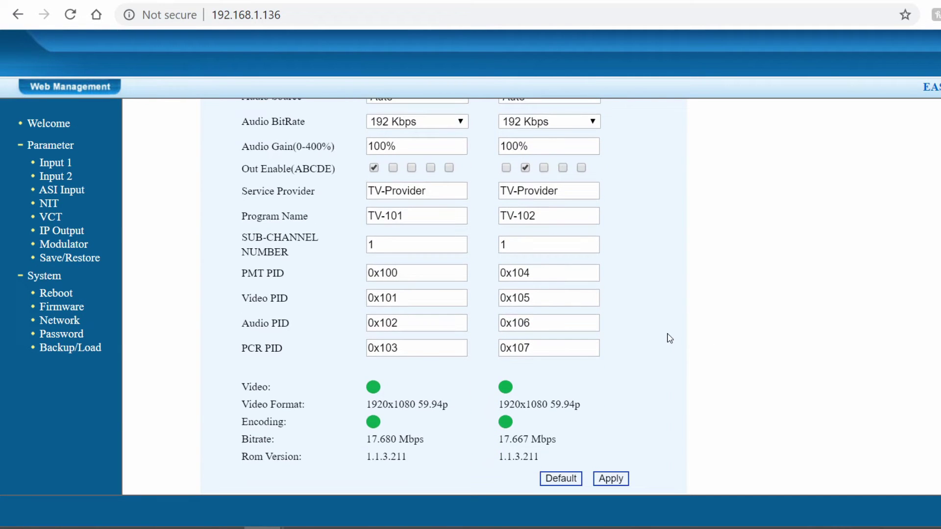
scroll(332, 332, up, 6)
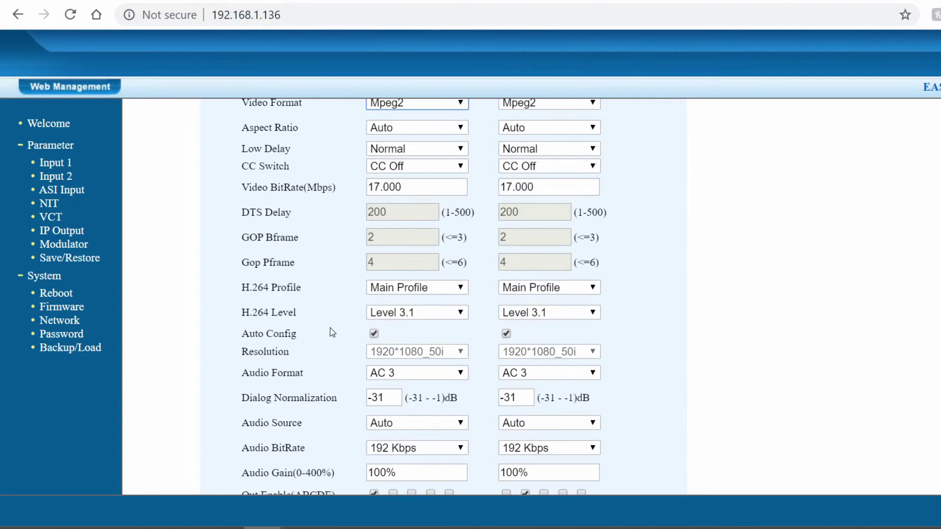
scroll(328, 227, up, 2)
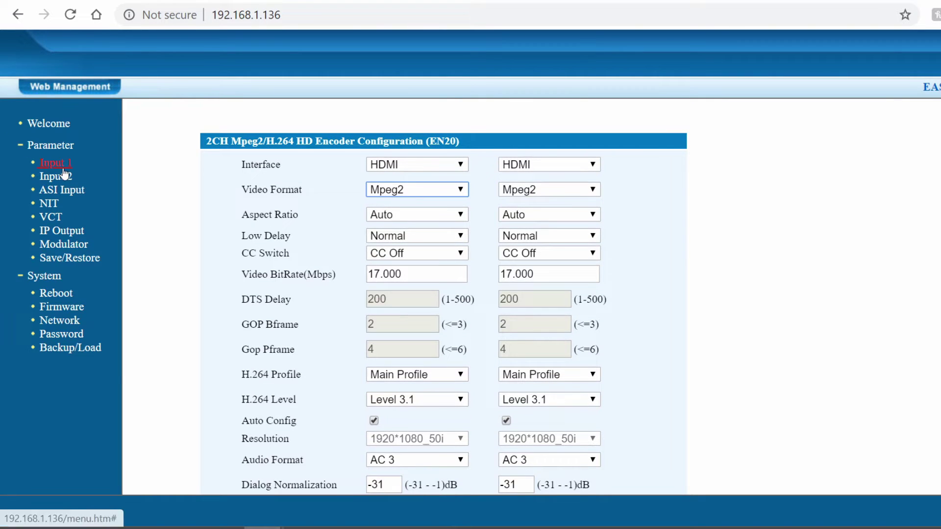
scroll(281, 267, down, 10)
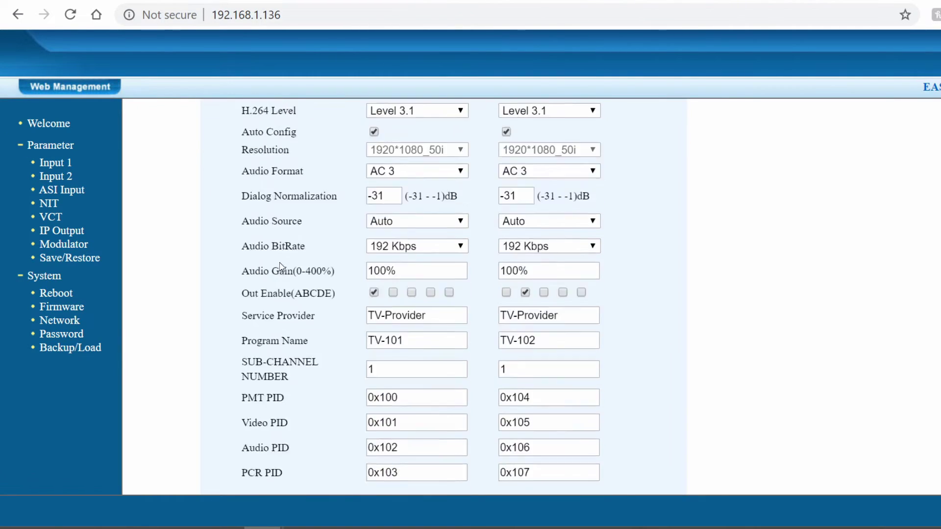
scroll(272, 370, up, 10)
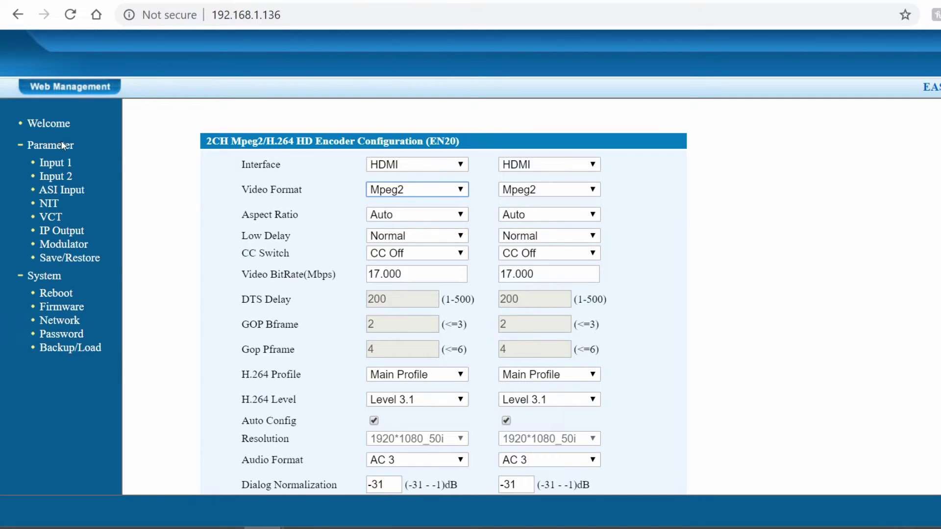
- Open IP Output and review the SPTS1/SPTS2 multicast addresses and SPTS1 port, keeping UDP protocol
click(48, 232)
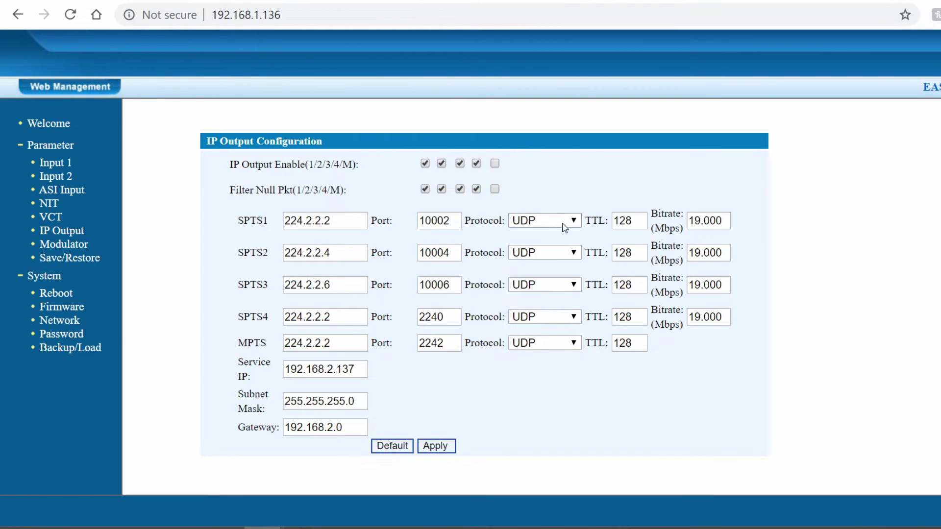
click(346, 225)
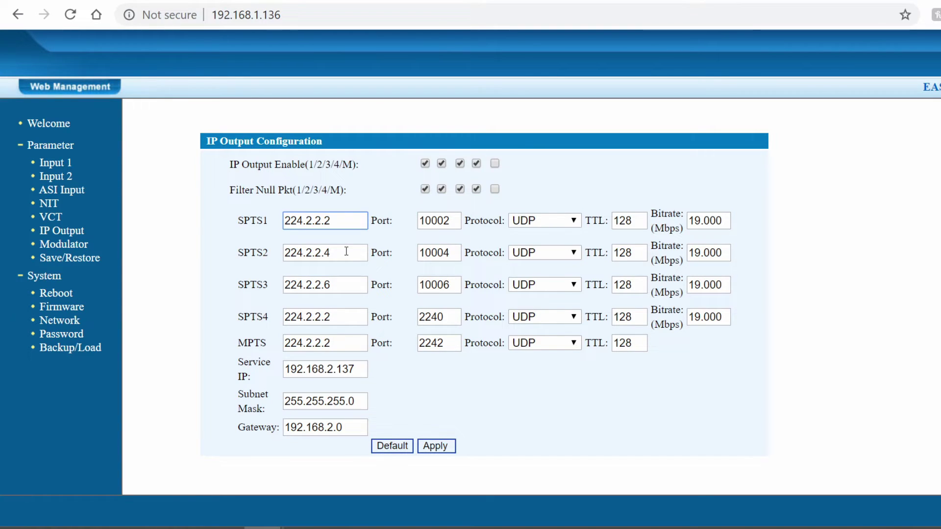
click(346, 251)
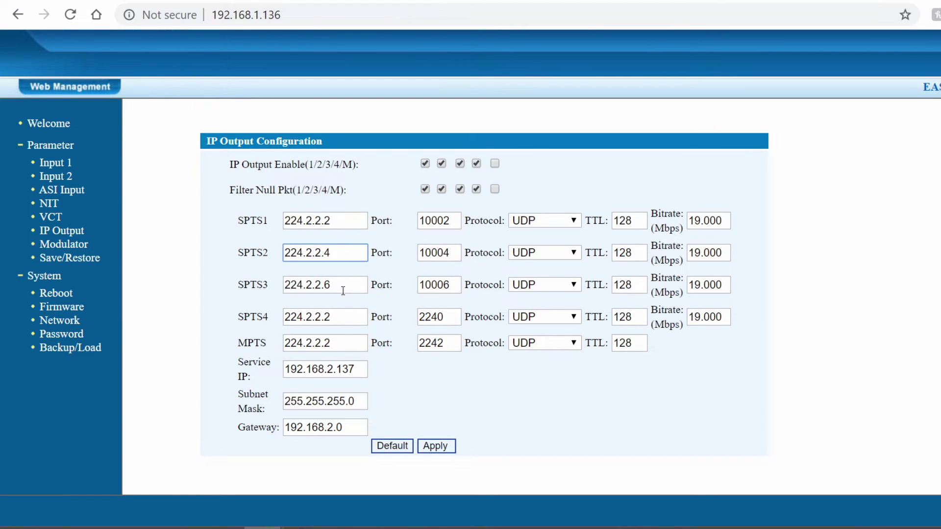
click(456, 220)
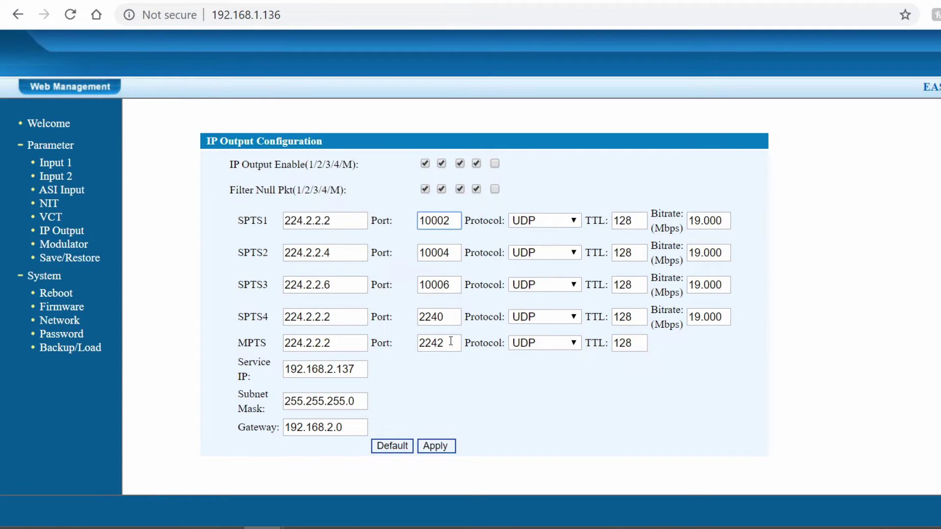
click(562, 221)
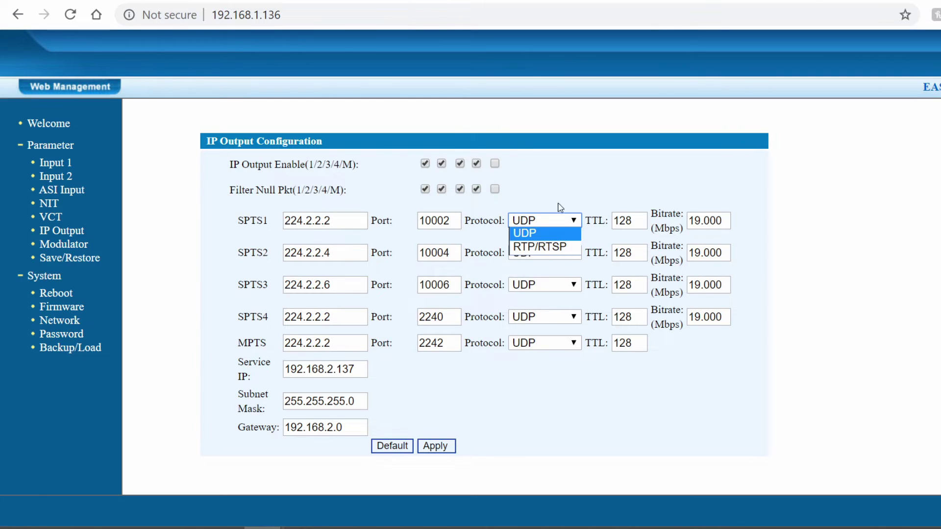
click(575, 185)
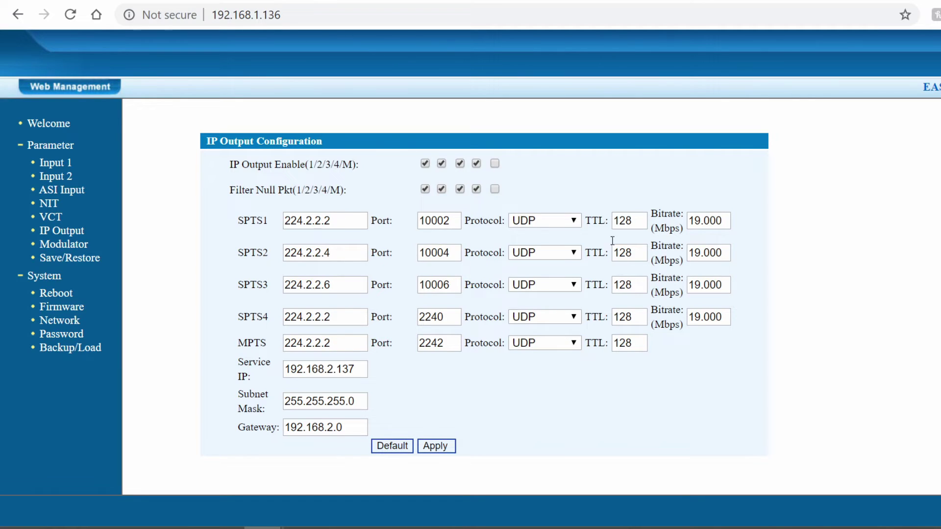
- Open the Modulator page and check RF Frequency A (57 MHz), leaving it unchanged
click(64, 244)
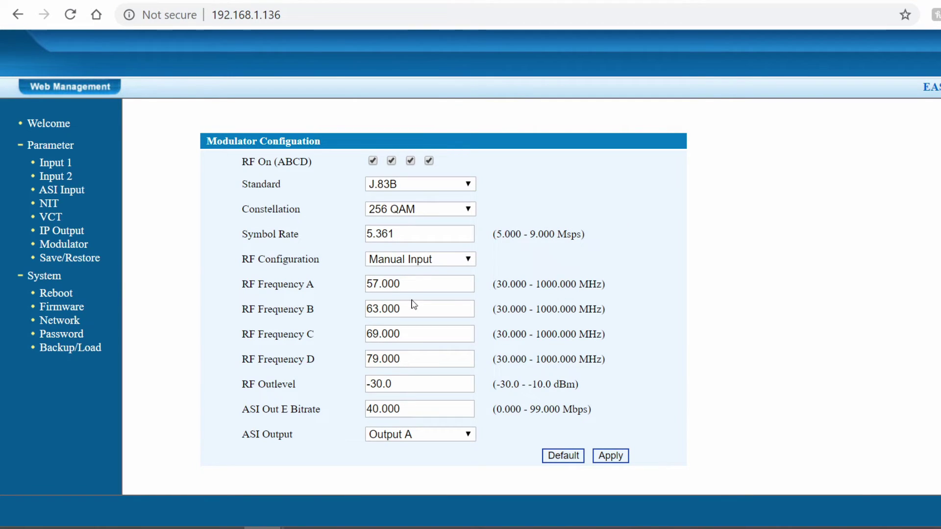
click(427, 287)
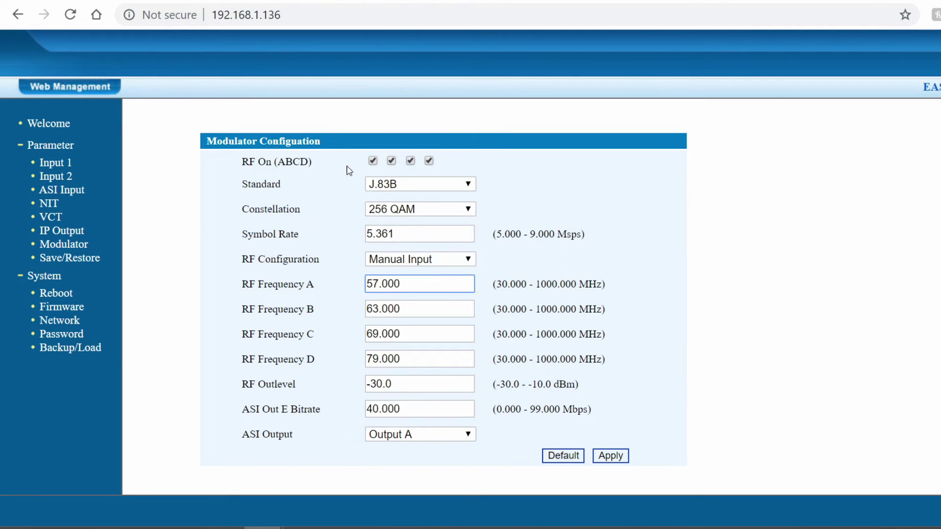
click(601, 201)
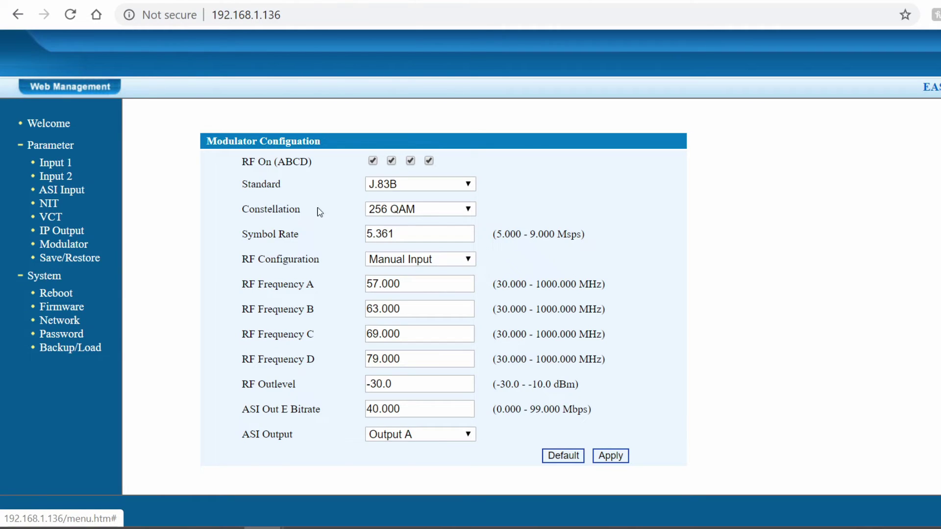
- Revisit IP Output, then reopen Input 1 and review its PID and encoder status rows
click(57, 230)
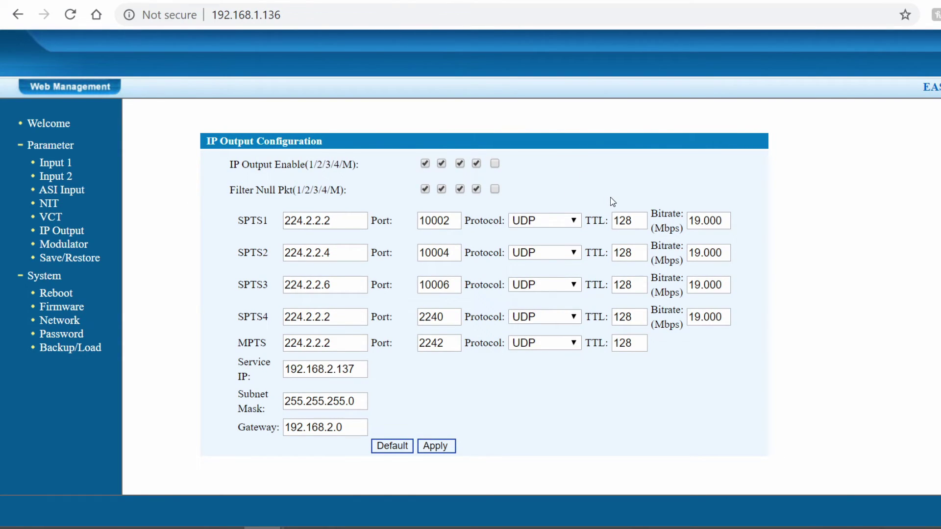
click(55, 163)
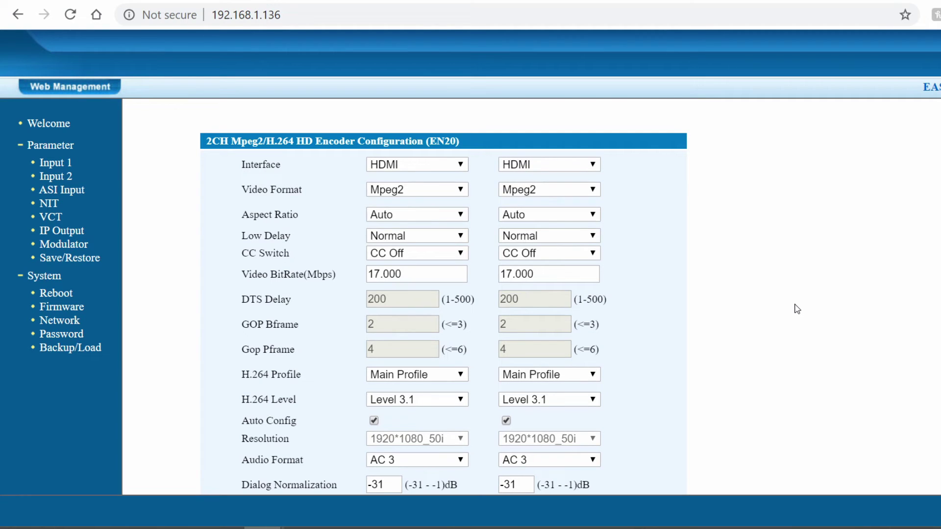
scroll(626, 248, down, 3)
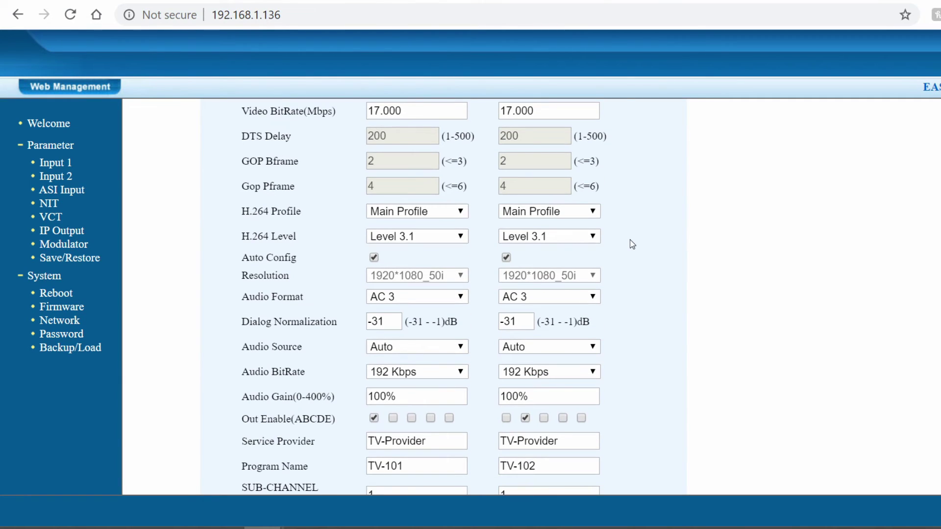
scroll(633, 243, down, 3)
scroll(396, 328, down, 2)
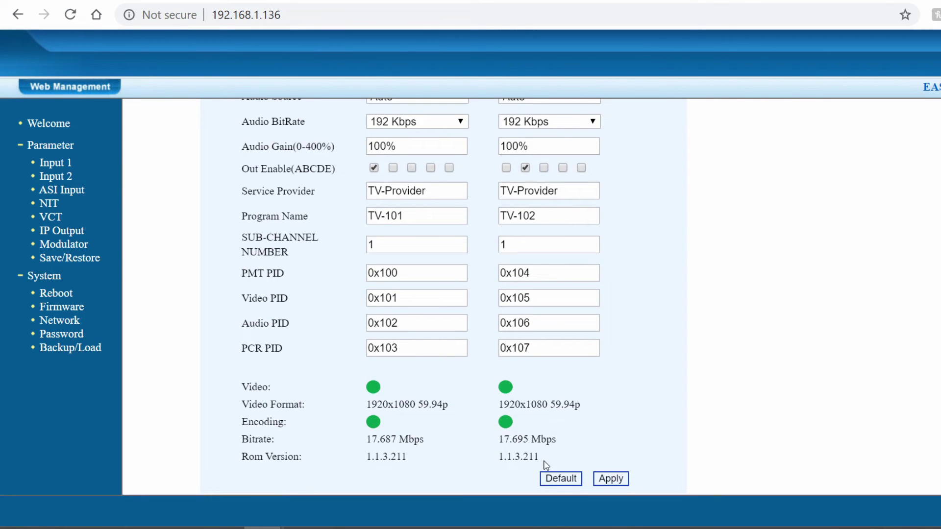
drag(521, 452, 269, 322)
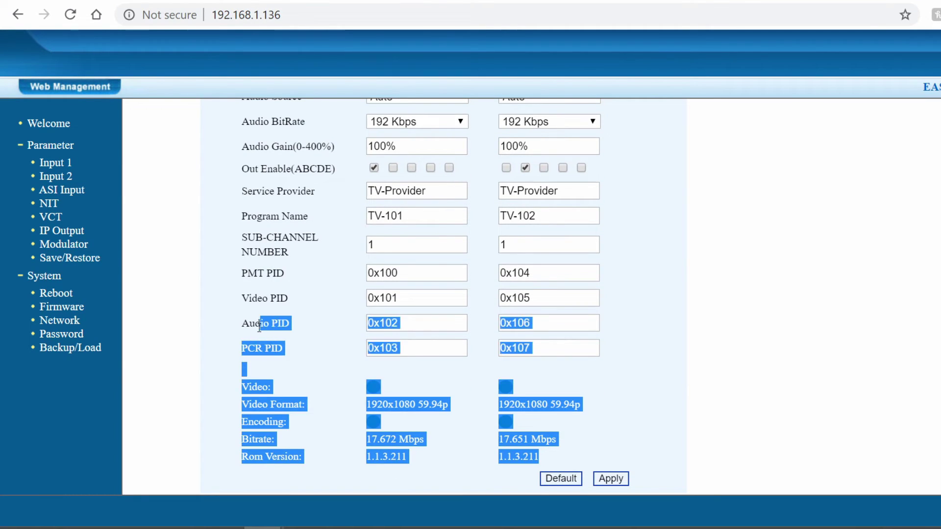
click(493, 349)
scroll(626, 349, up, 5)
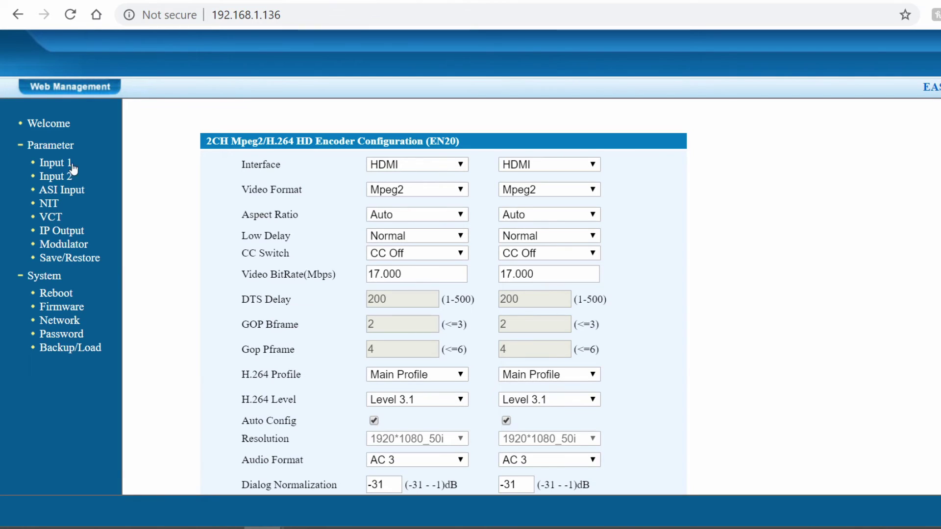
- Check the VCT Mode choices, then view the Welcome page's output bitrate status table
click(49, 217)
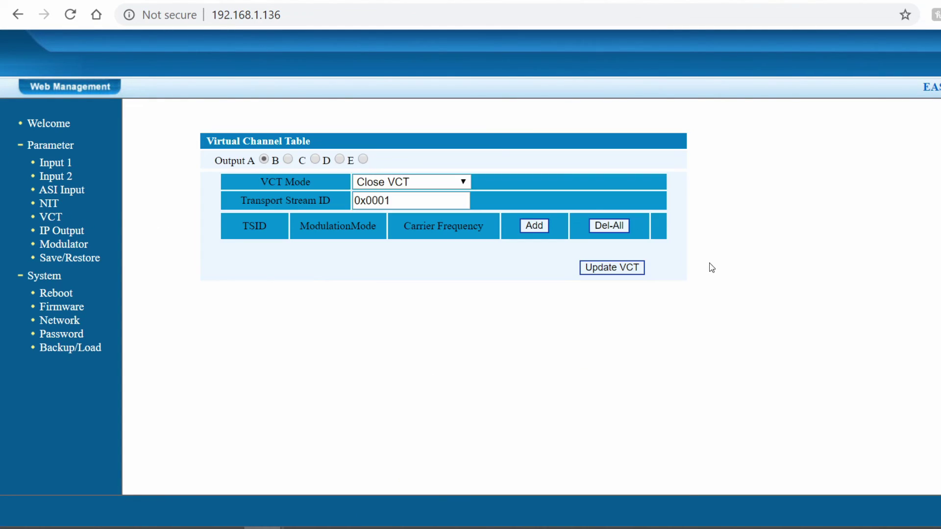
click(425, 182)
click(57, 129)
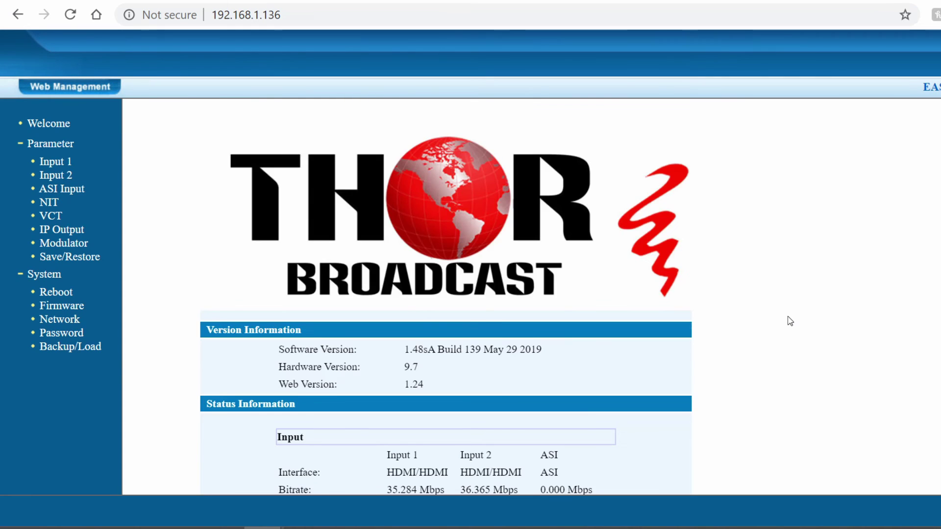
scroll(743, 298, down, 4)
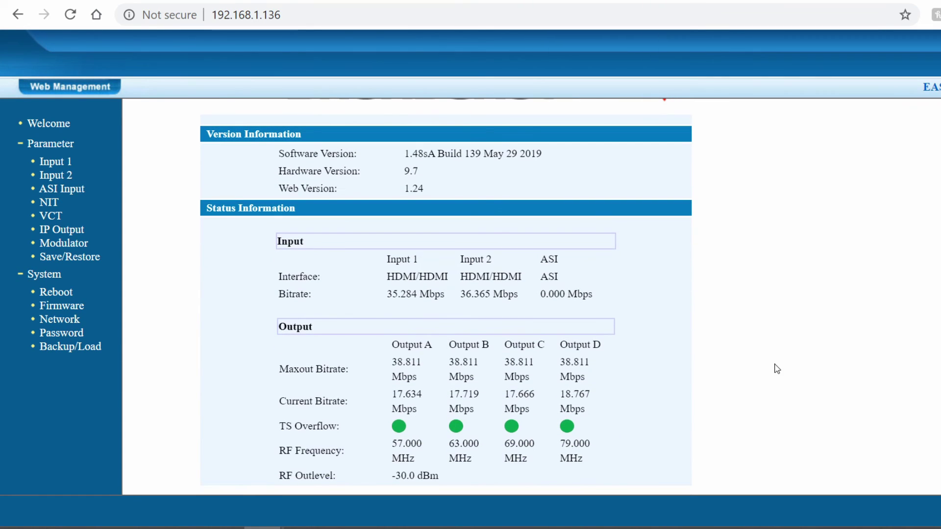